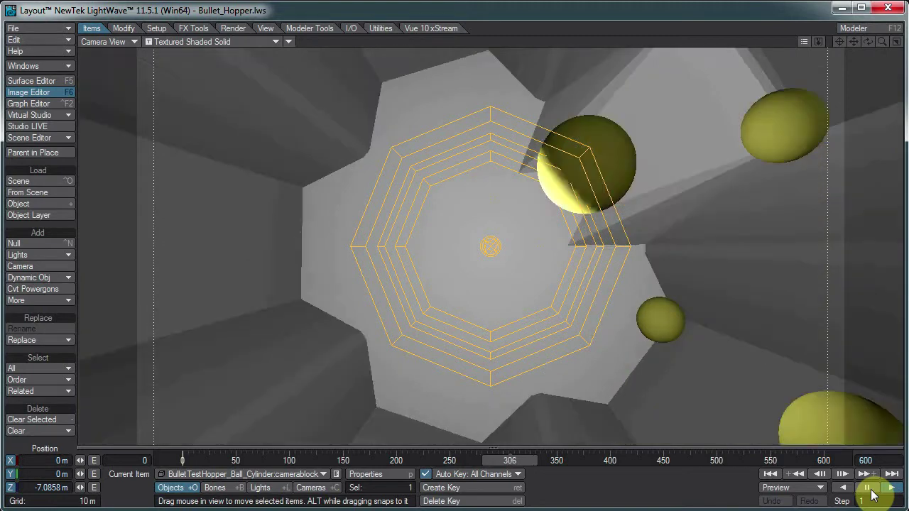
# Pause playback at frame 317, switch the camera view to VPR, and open the Scene Editor
pyautogui.click(867, 487)
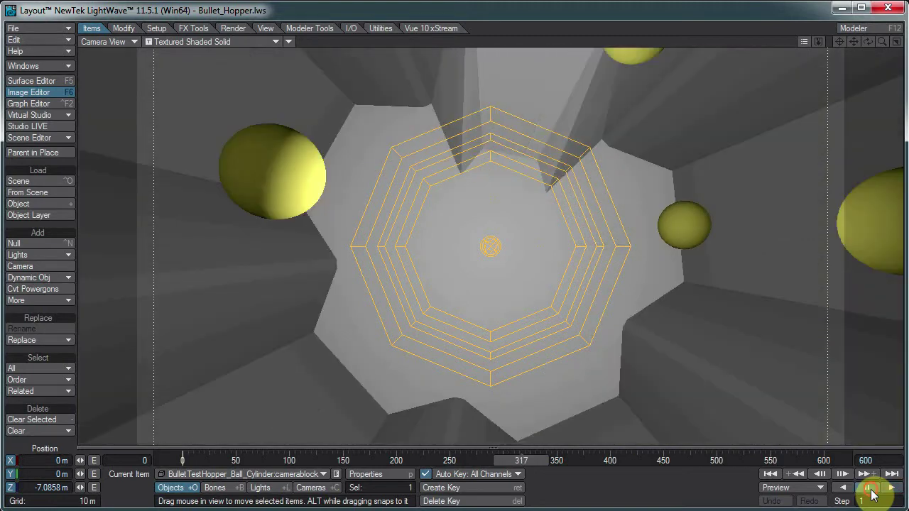
pyautogui.click(242, 42)
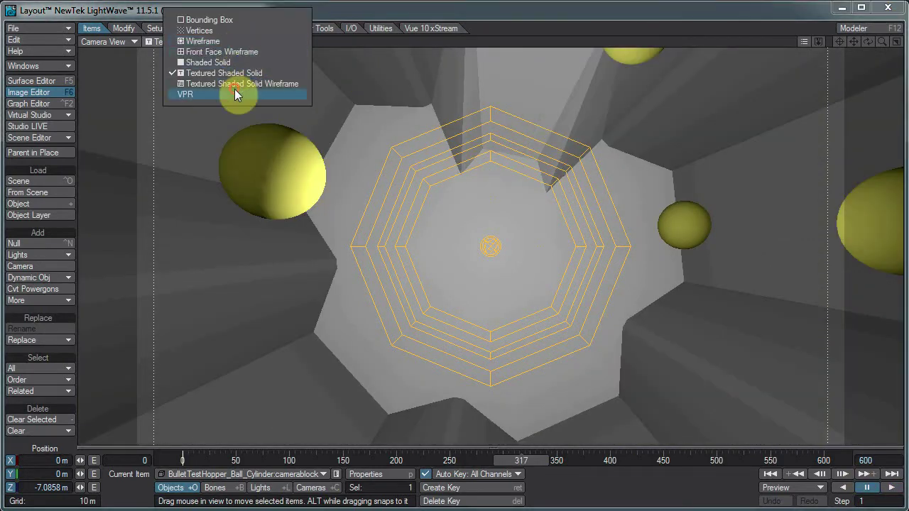
pyautogui.click(240, 92)
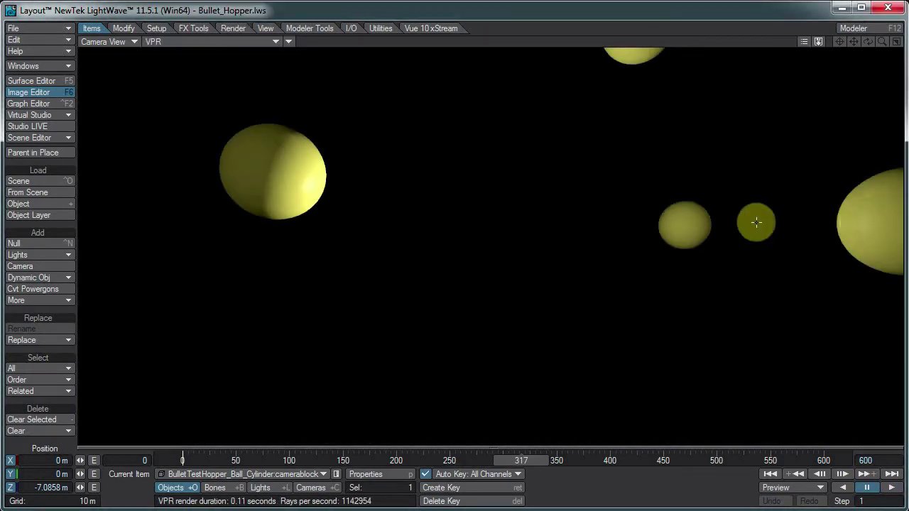
pyautogui.click(34, 138)
pyautogui.click(33, 135)
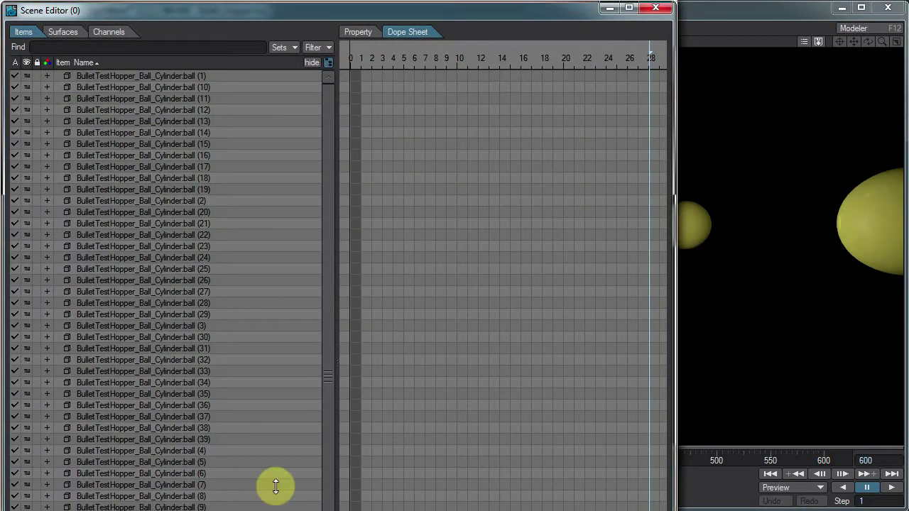
# Deactivate camerablock, hopper and innerCylinder in the Scene Editor so only the balls remain, then close it
pyautogui.moveTo(272, 487); pyautogui.dragTo(276, 480)
pyautogui.moveTo(331, 211); pyautogui.dragTo(260, 394)
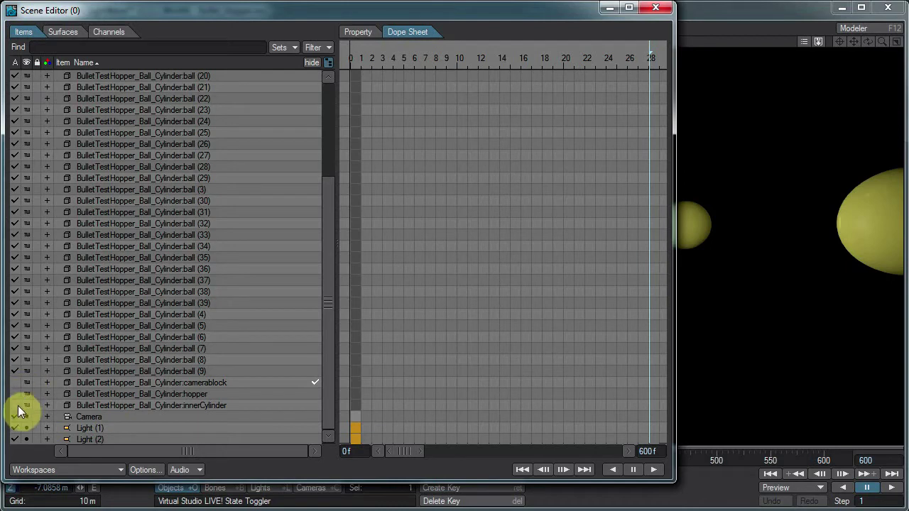
pyautogui.moveTo(15, 406); pyautogui.dragTo(16, 384)
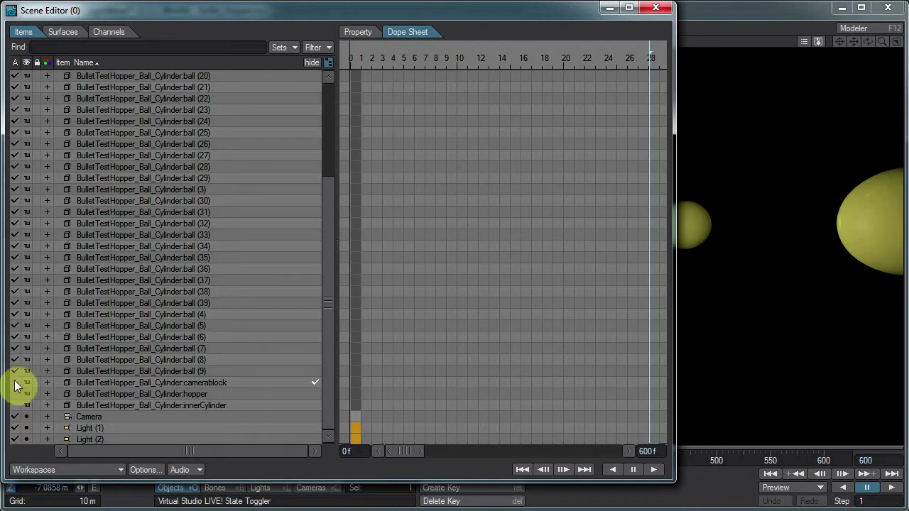
pyautogui.click(656, 9)
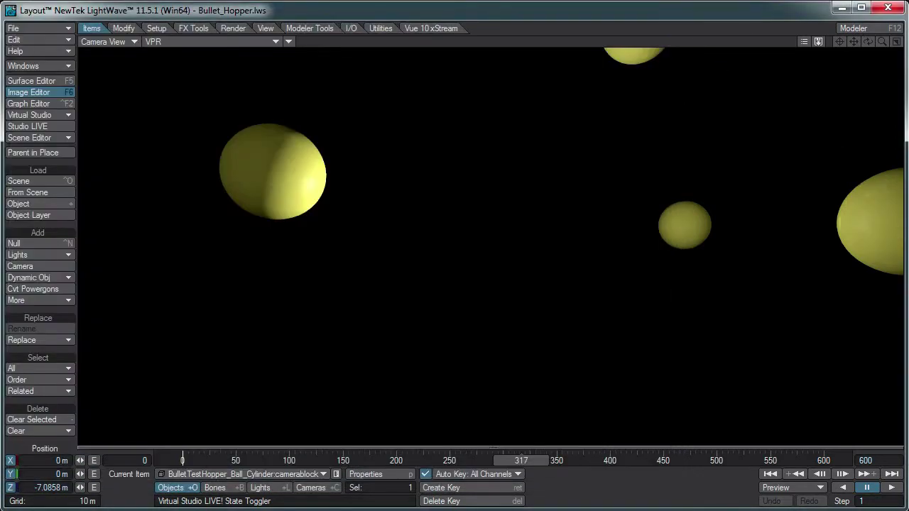
# Move the Image Editor into view, go to frame 0 and render it with F9, giving a black frame
pyautogui.moveTo(908, 188); pyautogui.dragTo(714, 39)
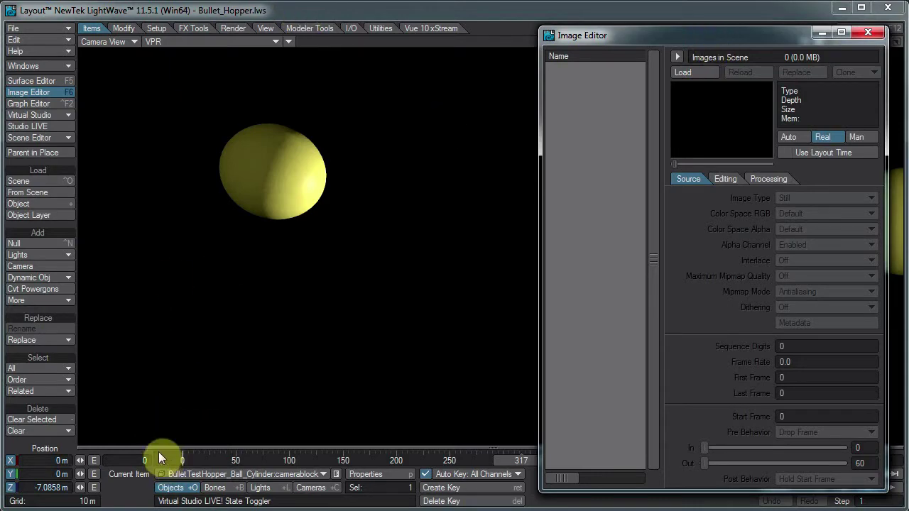
pyautogui.click(182, 459)
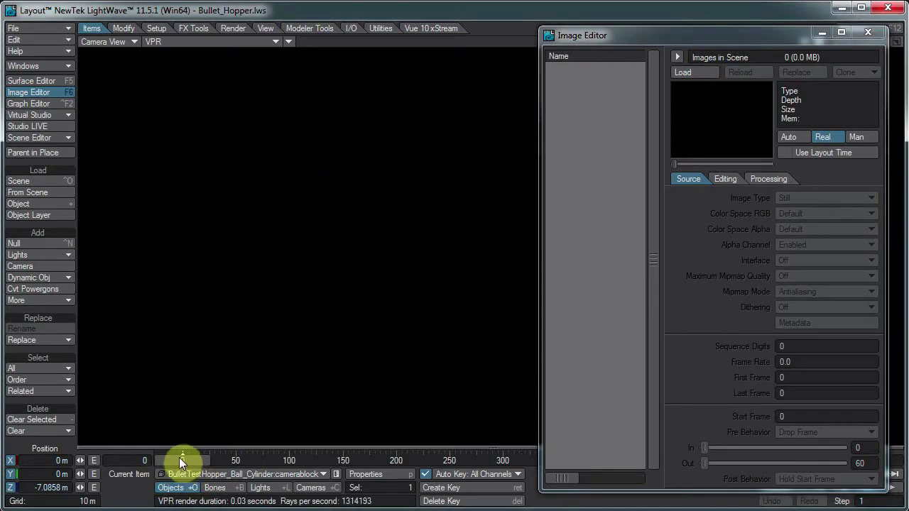
pyautogui.press('F9')
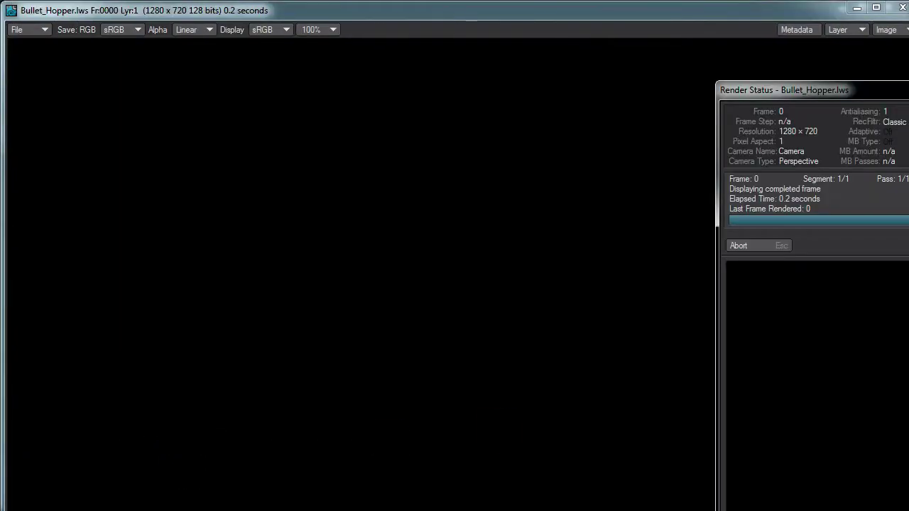
# Save the render as LW_TGA32 named trailtest in a new trailtest folder under ImageTrailTrick
pyautogui.click(26, 30)
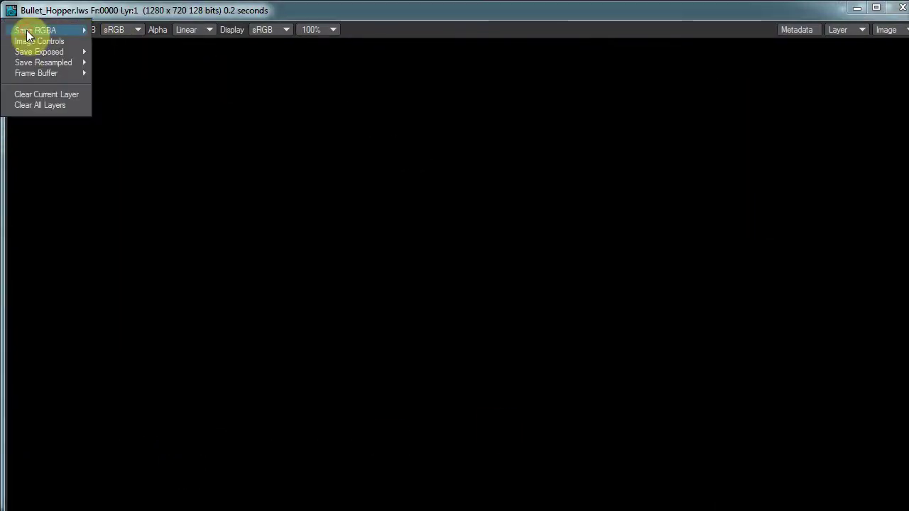
pyautogui.moveTo(63, 31)
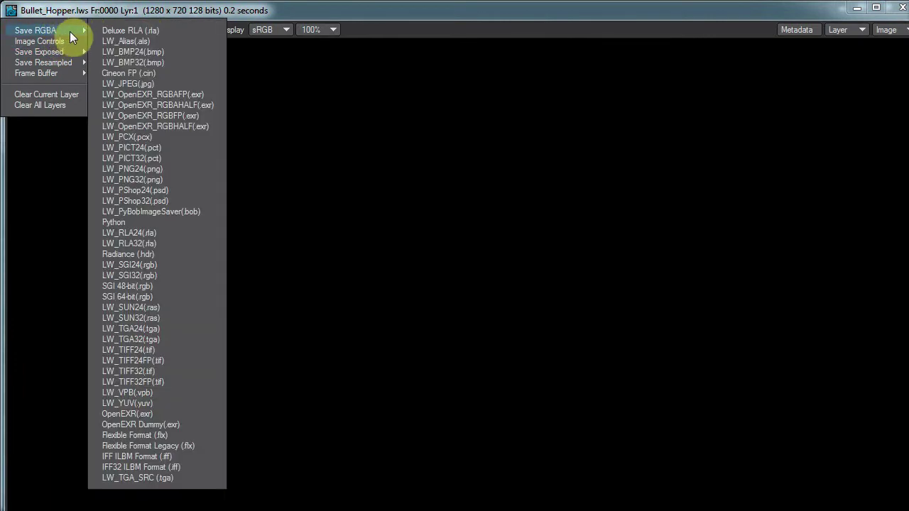
pyautogui.click(158, 341)
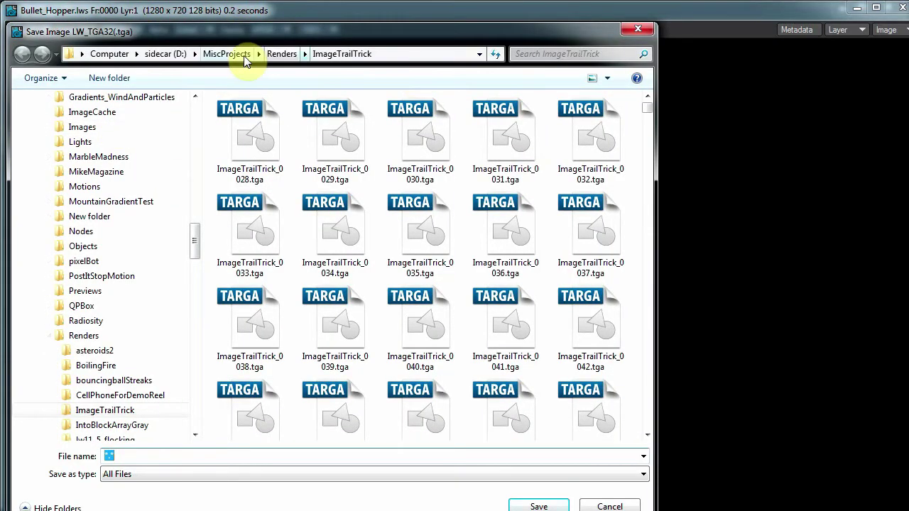
pyautogui.click(105, 77)
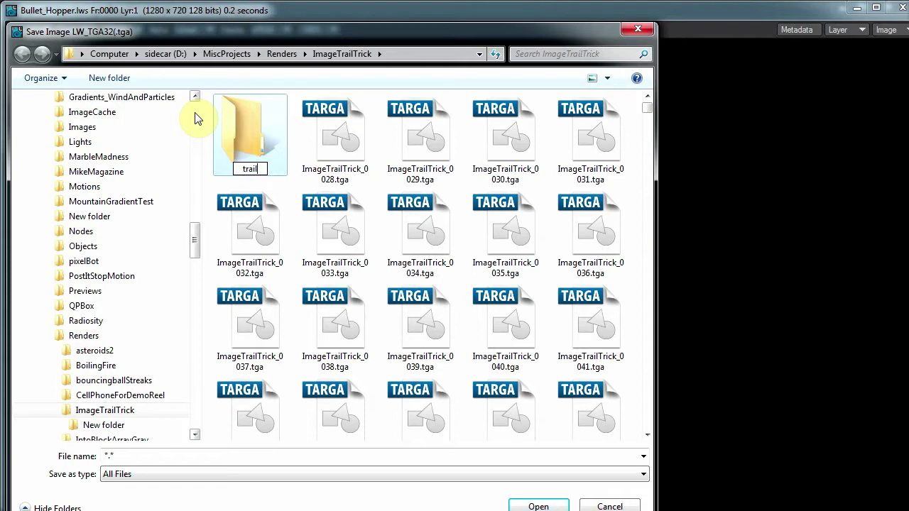
pyautogui.write('trailtest')
pyautogui.press('Return')
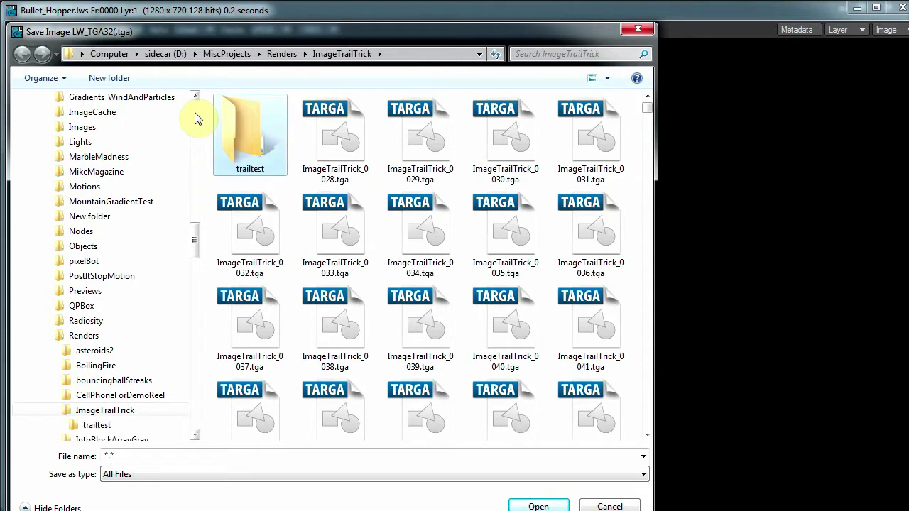
pyautogui.doubleClick(262, 134)
pyautogui.click(177, 455)
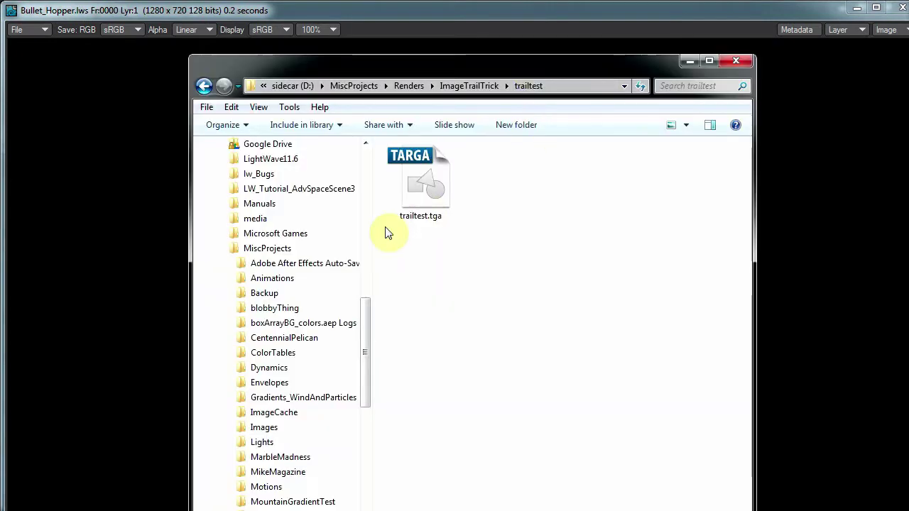
# Rename trailtest.tga to trailtest_0000.tga in Windows Explorer
pyautogui.click(412, 221)
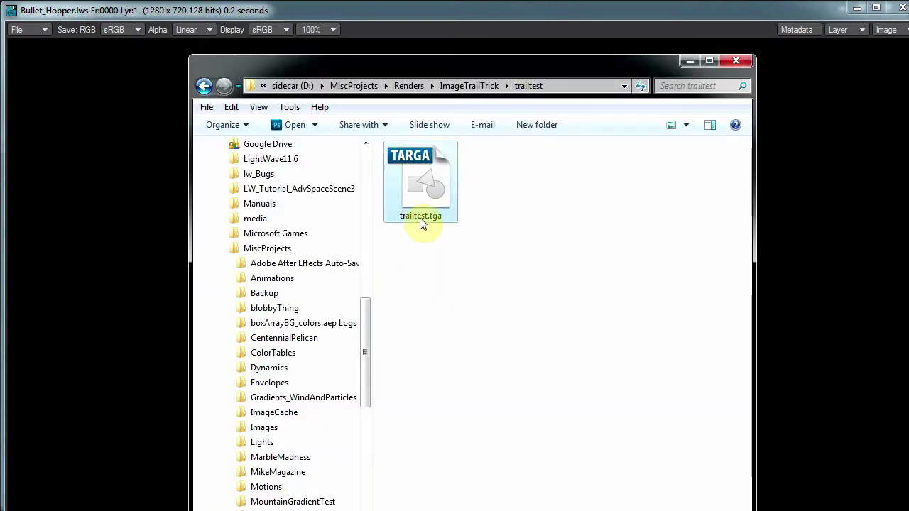
pyautogui.click(421, 219)
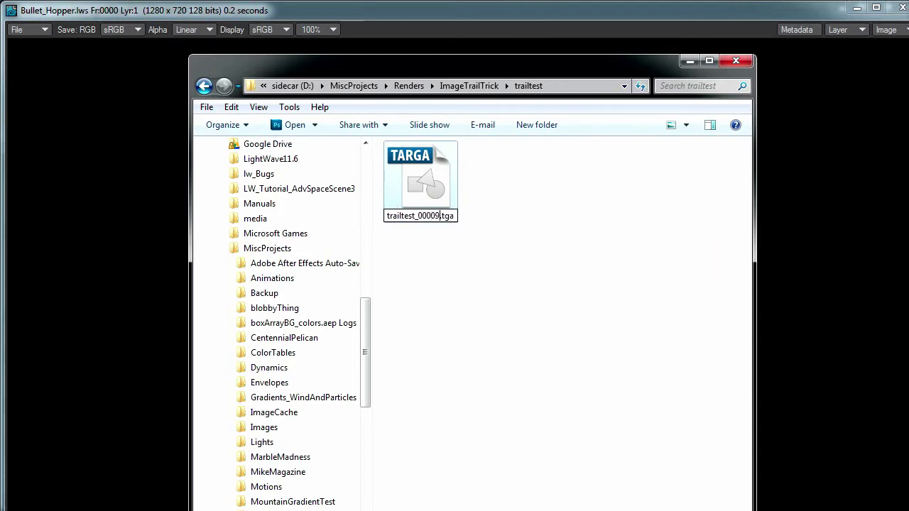
pyautogui.press('Return')
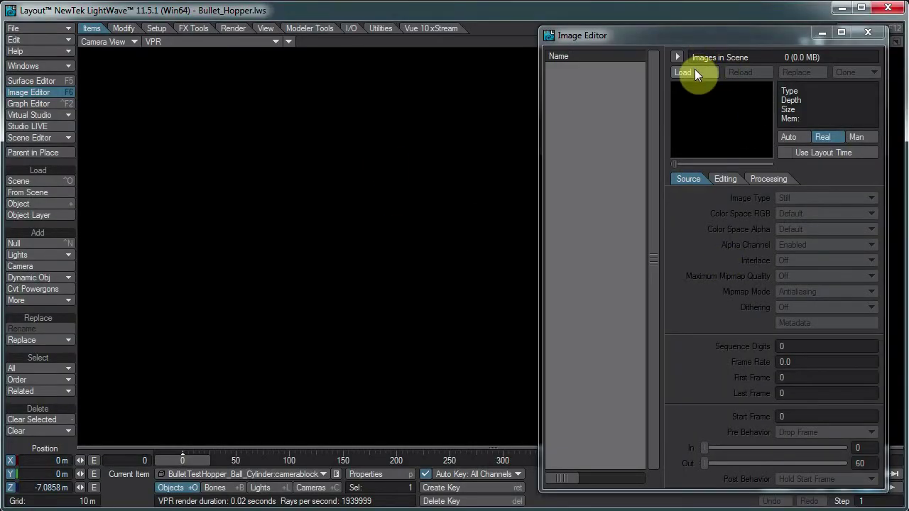
# Load trailtest_0000.tga into the Image Editor
pyautogui.click(695, 69)
pyautogui.click(751, 173)
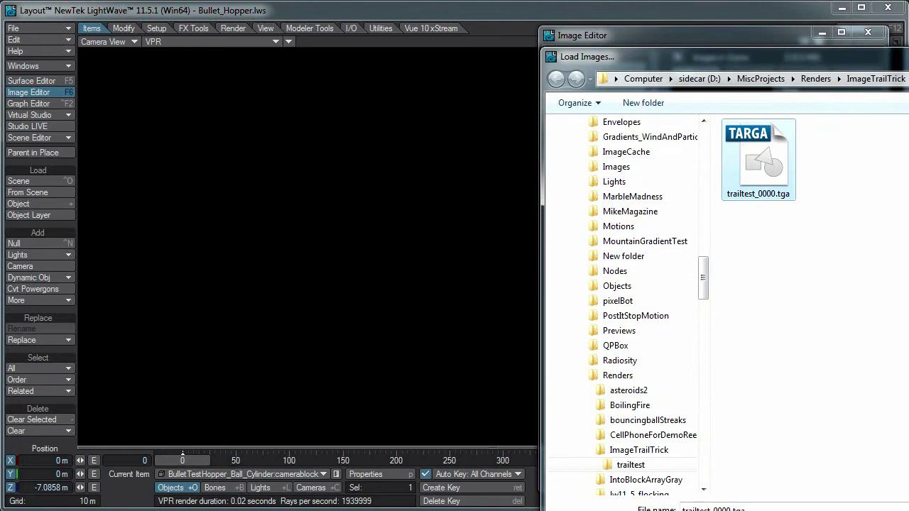
pyautogui.doubleClick(756, 162)
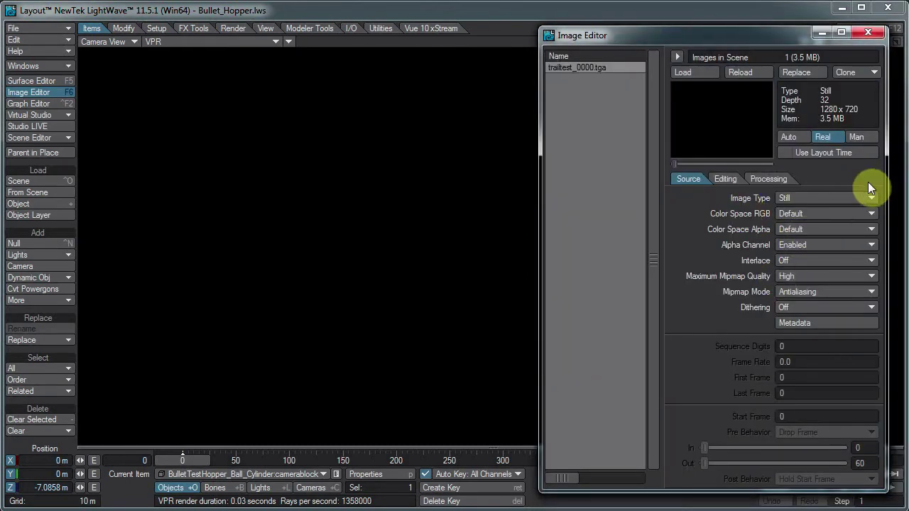
# Make trailtest a Sequence image with last frame 600, then close the Image Editor
pyautogui.click(812, 202)
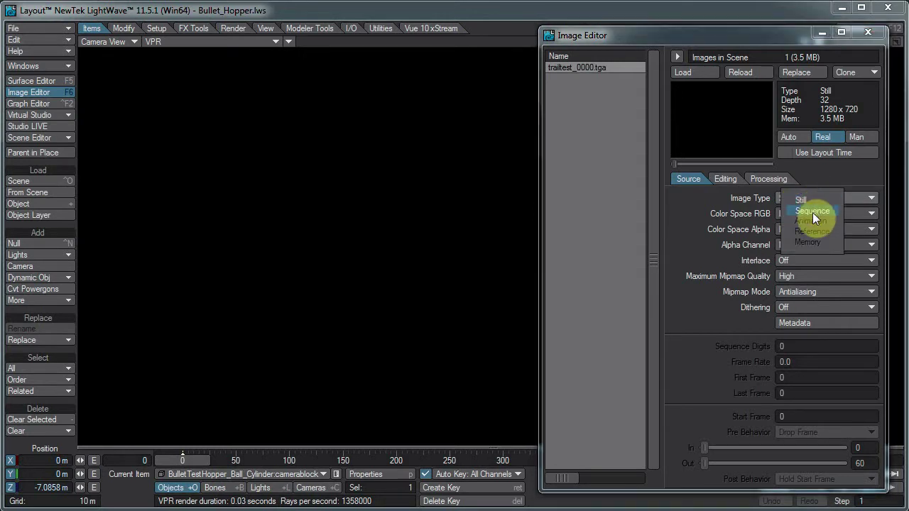
pyautogui.click(813, 212)
pyautogui.click(795, 395)
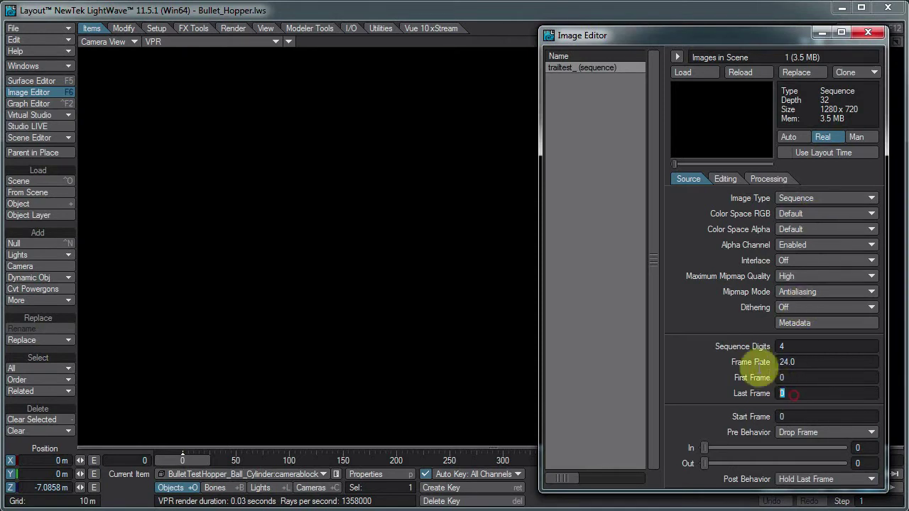
pyautogui.write('600')
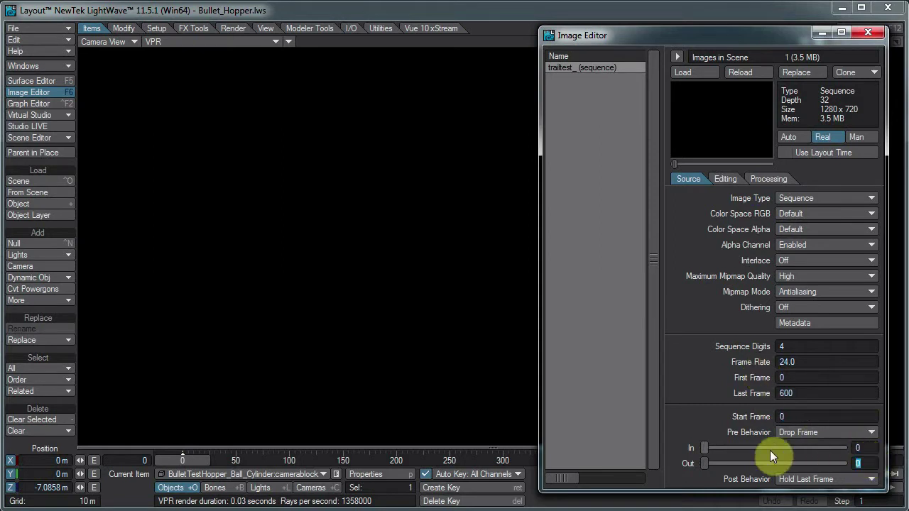
pyautogui.write('600')
pyautogui.press('Return')
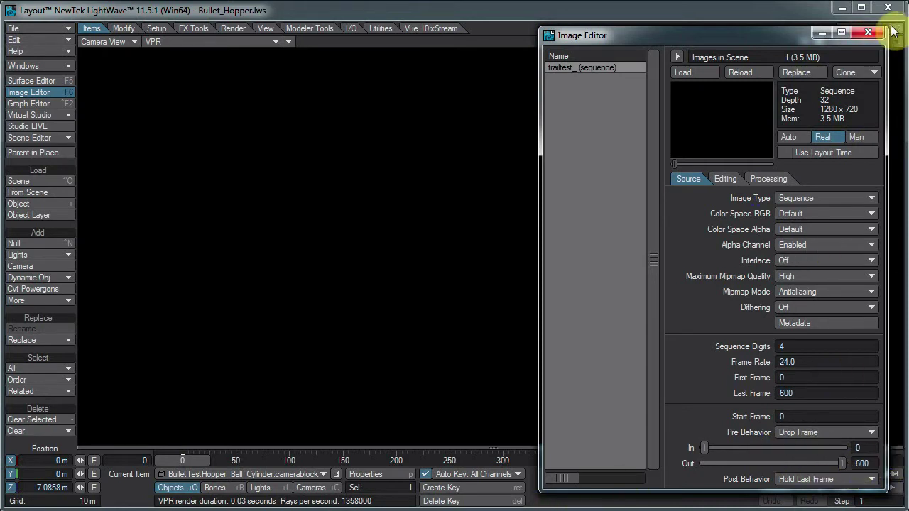
pyautogui.click(868, 32)
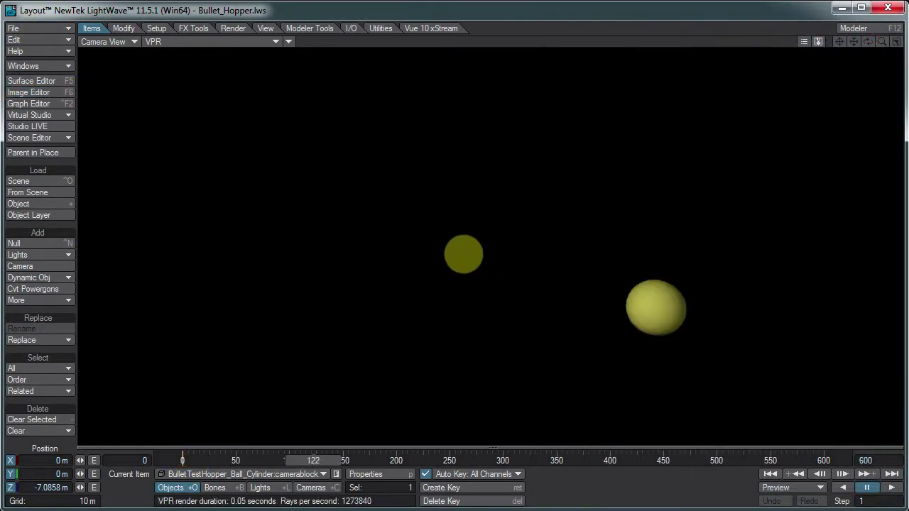
# With the Camera selected, uncheck Raytrace Shadows and Raytrace Reflection in Render Globals
pyautogui.click(312, 488)
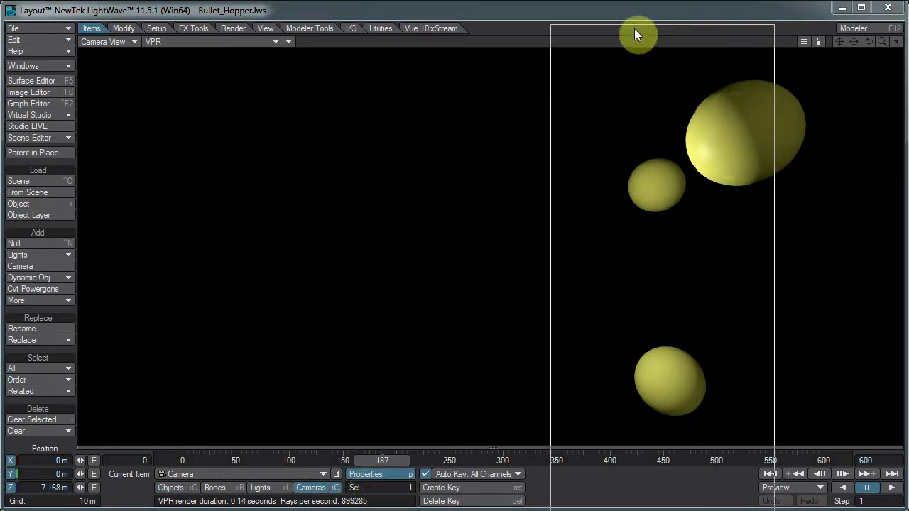
pyautogui.click(603, 55)
pyautogui.click(598, 90)
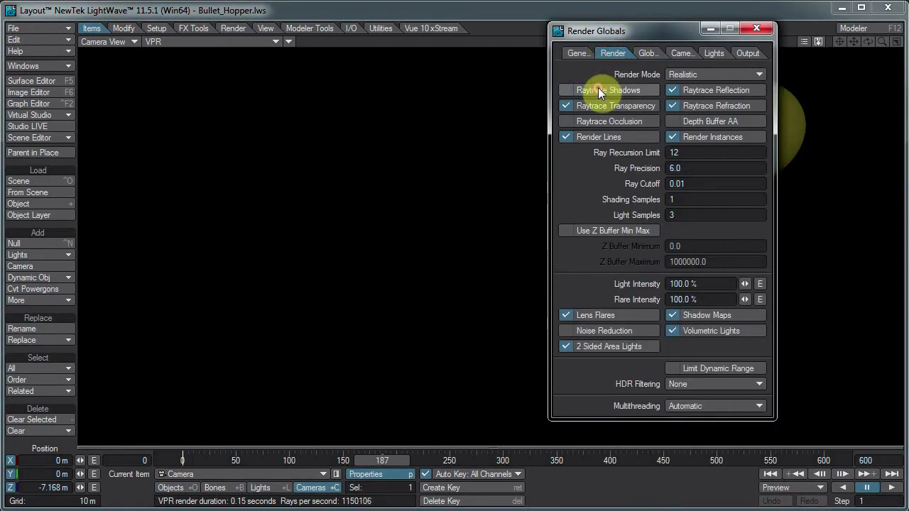
pyautogui.click(698, 89)
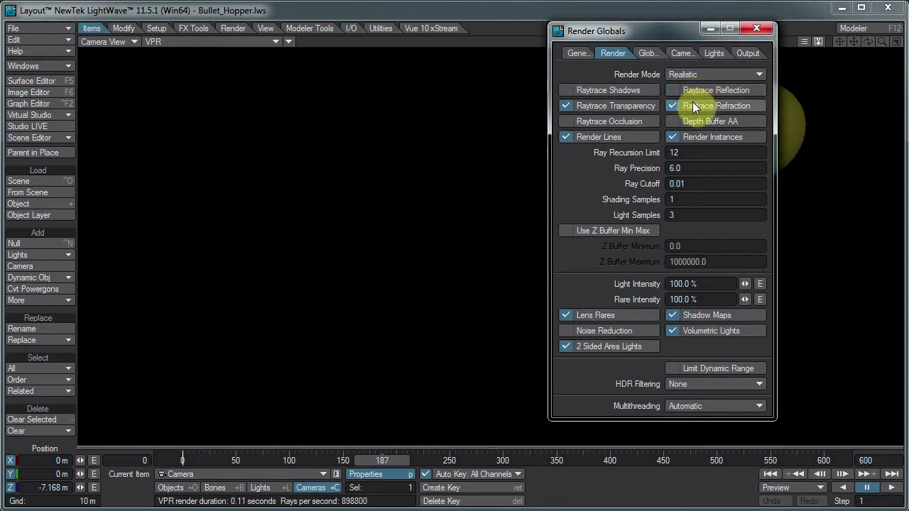
pyautogui.click(683, 53)
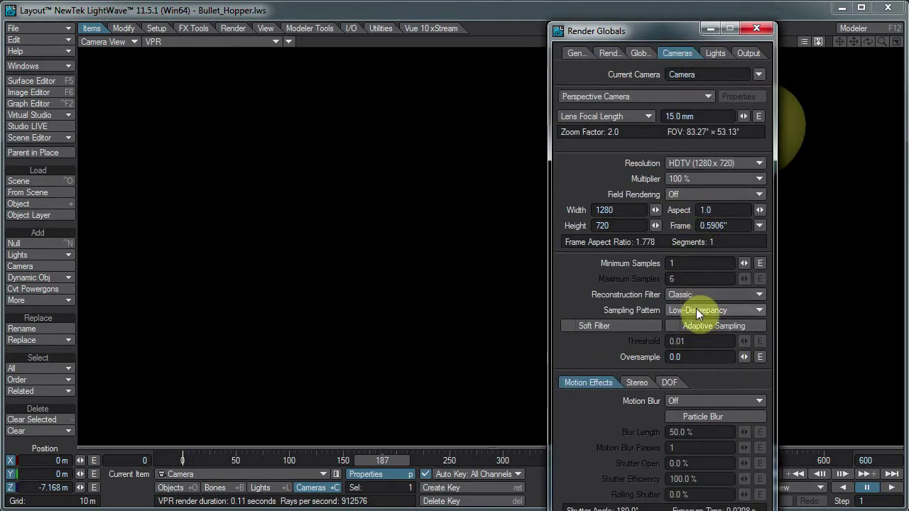
# Set Render Globals to save RGB frames as TGA files prefixed trailtest in the trailtest folder
pyautogui.click(744, 53)
pyautogui.moveTo(679, 38); pyautogui.dragTo(683, 67)
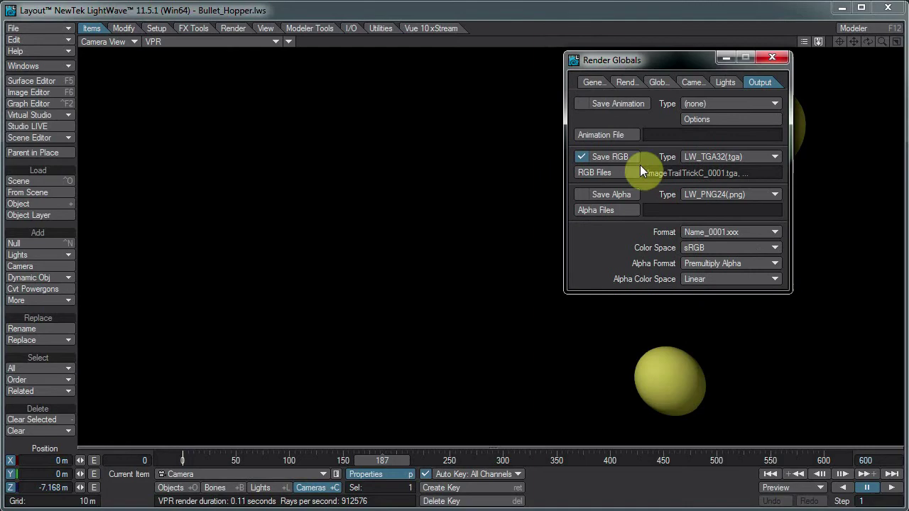
pyautogui.click(630, 173)
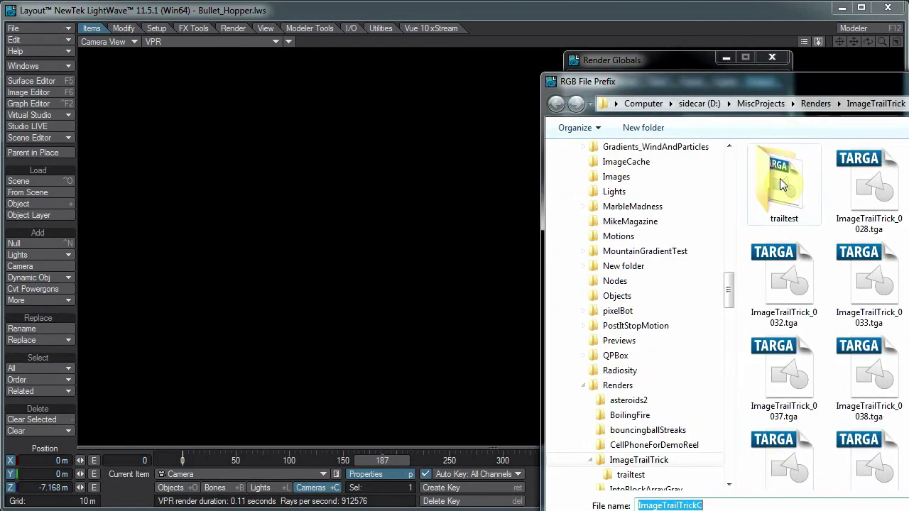
pyautogui.doubleClick(783, 185)
pyautogui.moveTo(680, 79); pyautogui.dragTo(676, 78)
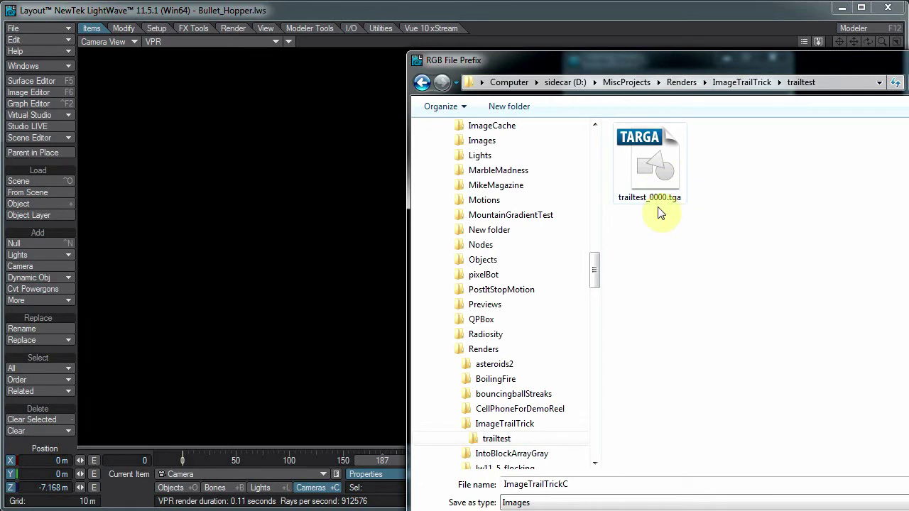
pyautogui.click(650, 167)
pyautogui.click(537, 488)
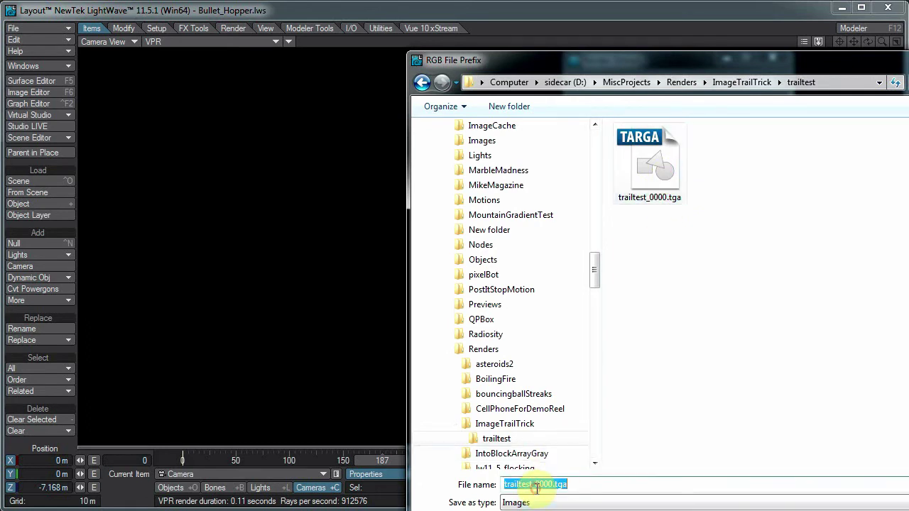
pyautogui.moveTo(534, 486); pyautogui.dragTo(736, 481)
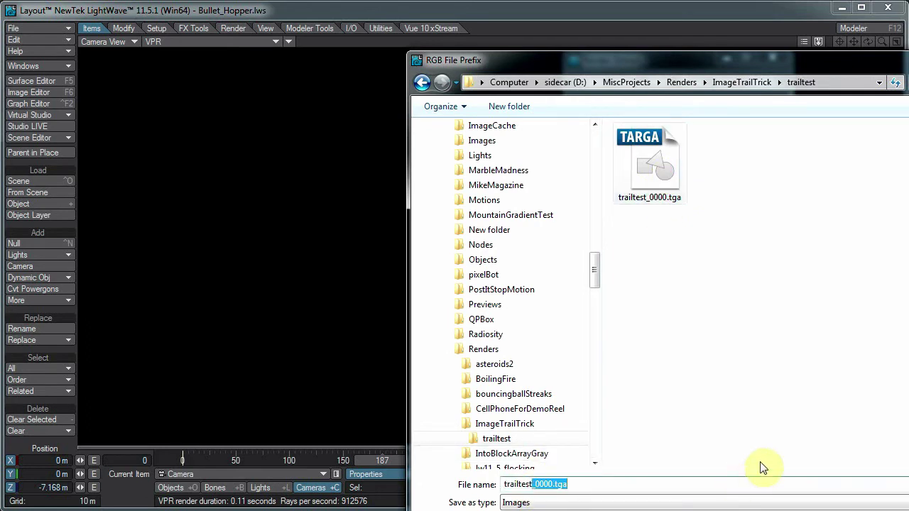
pyautogui.press('BackSpace')
pyautogui.press('Return')
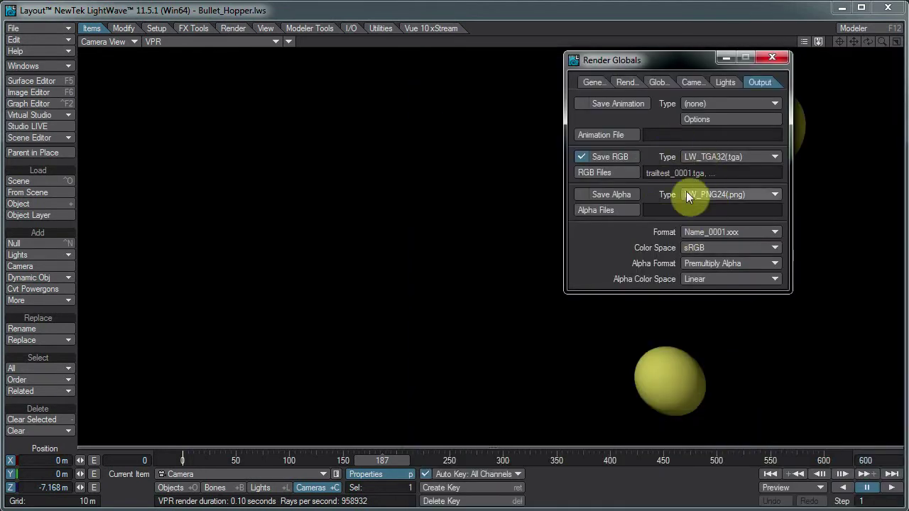
# In Image Processing's Compositing tab, set the Background Image to the trailtest_ sequence
pyautogui.moveTo(660, 55); pyautogui.dragTo(771, 207)
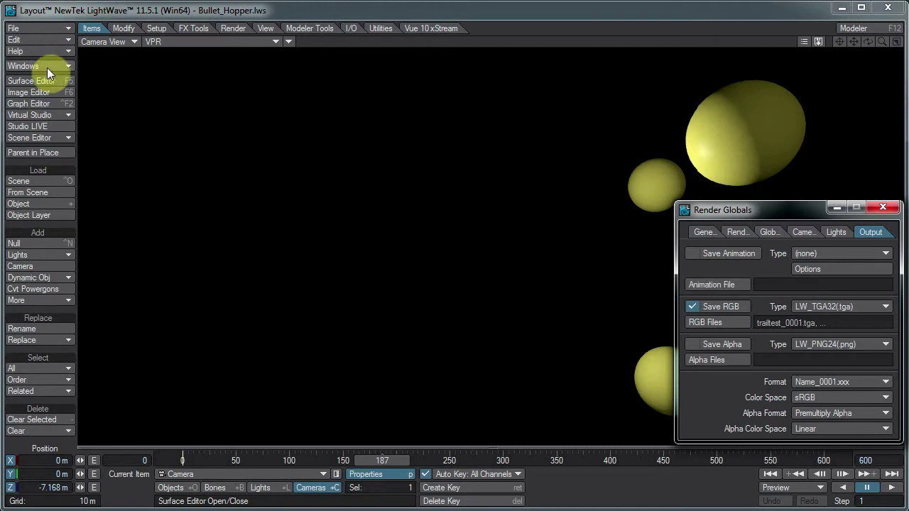
pyautogui.click(42, 136)
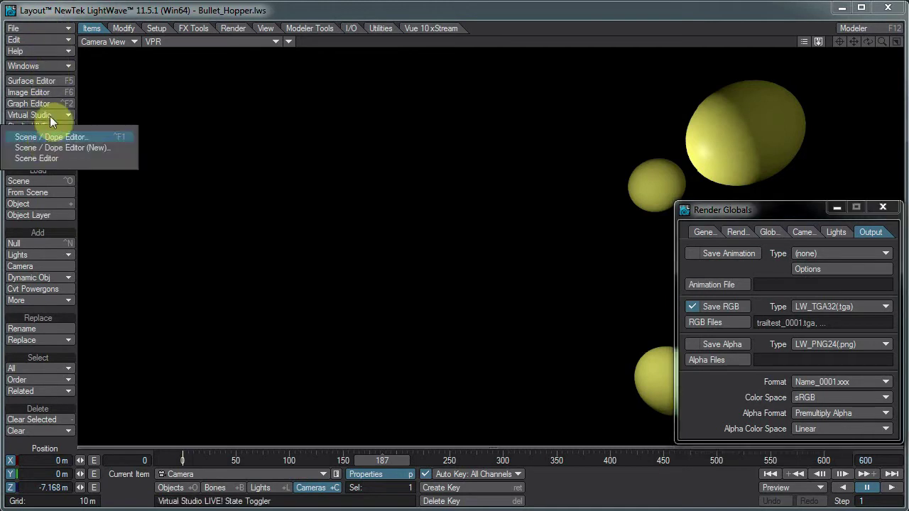
pyautogui.click(49, 66)
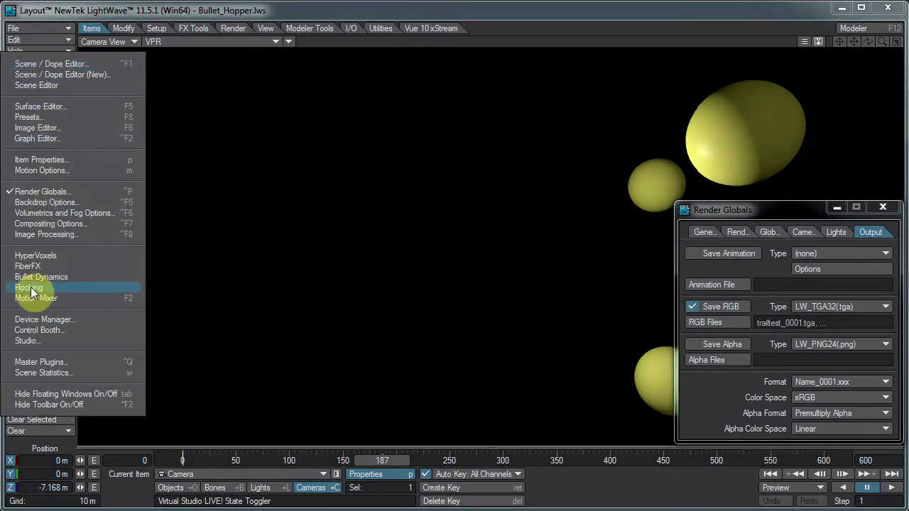
pyautogui.click(71, 235)
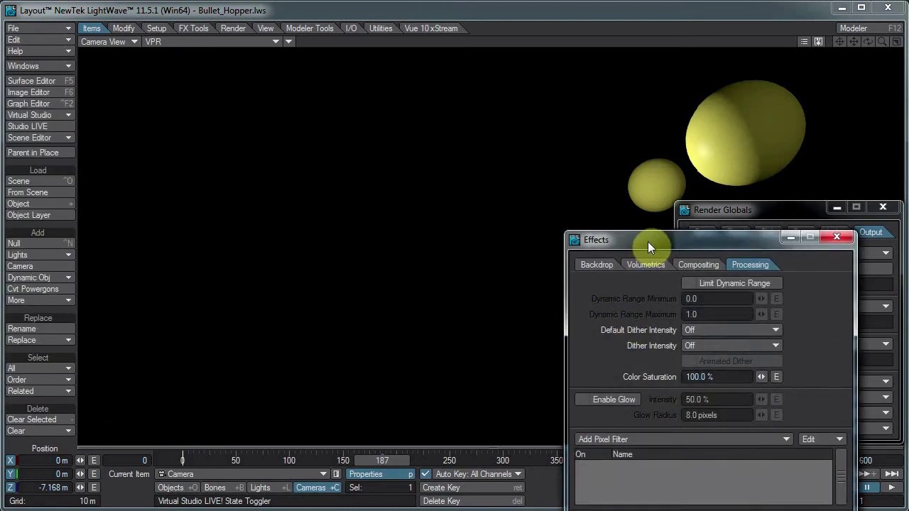
pyautogui.moveTo(648, 243); pyautogui.dragTo(374, 78)
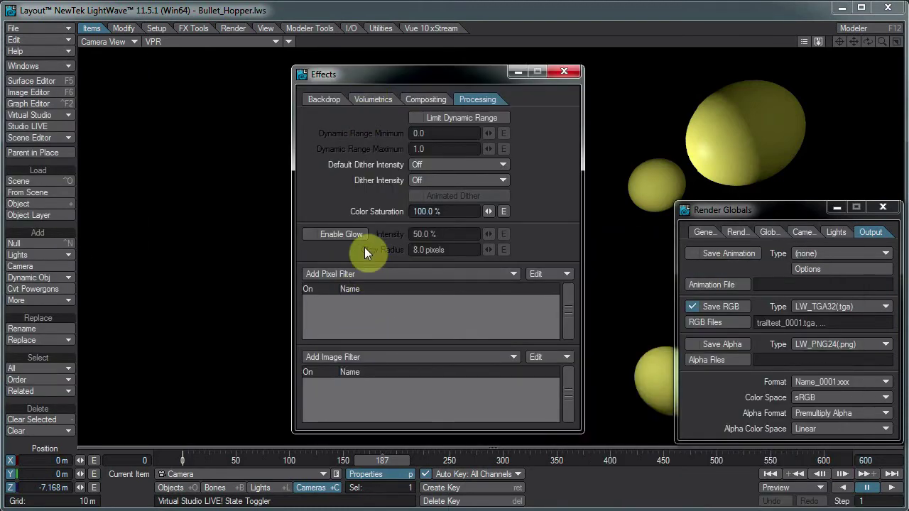
pyautogui.click(432, 101)
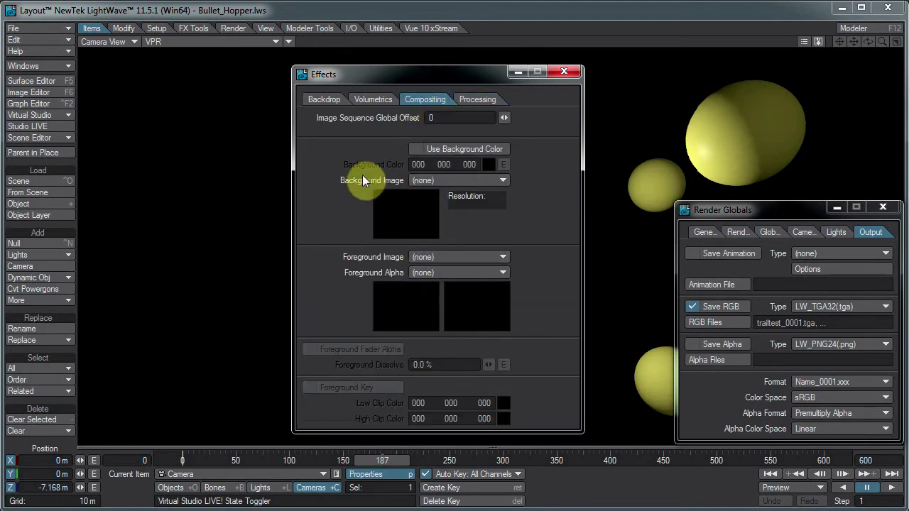
pyautogui.click(420, 181)
pyautogui.click(437, 190)
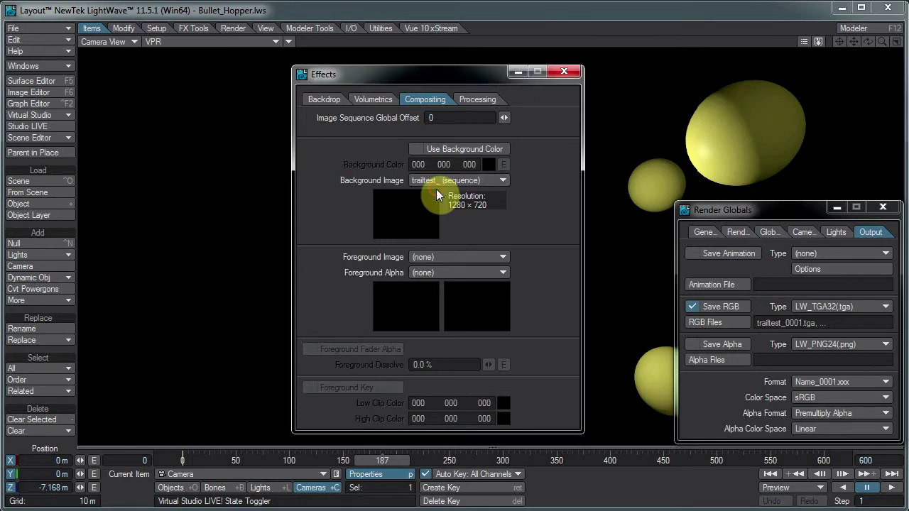
# Render the animation with F10, accepting the Auto Frame Advance warning, so ball trails build up in trailtest frames
pyautogui.click(564, 72)
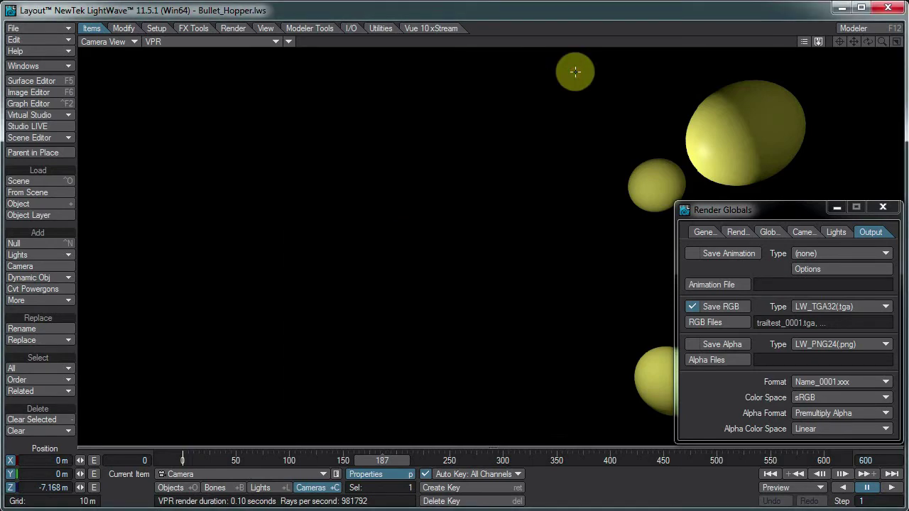
pyautogui.press('F10')
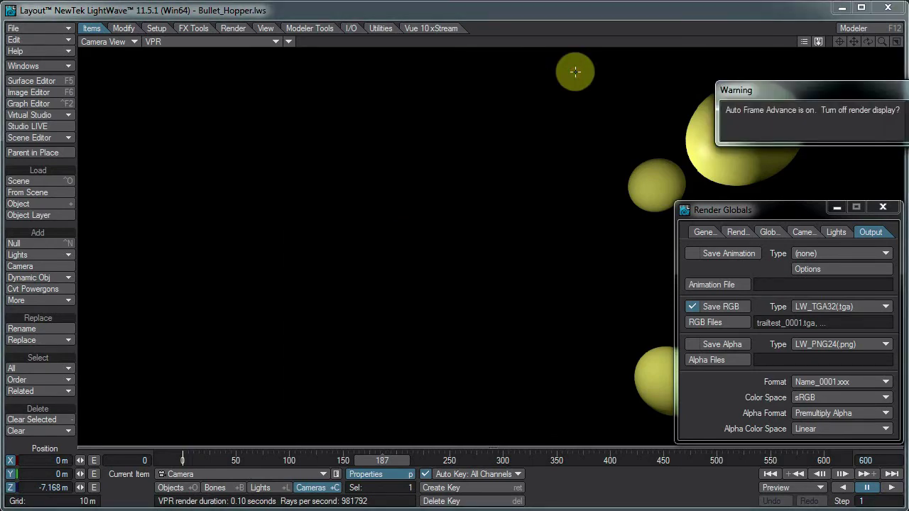
pyautogui.press('Return')
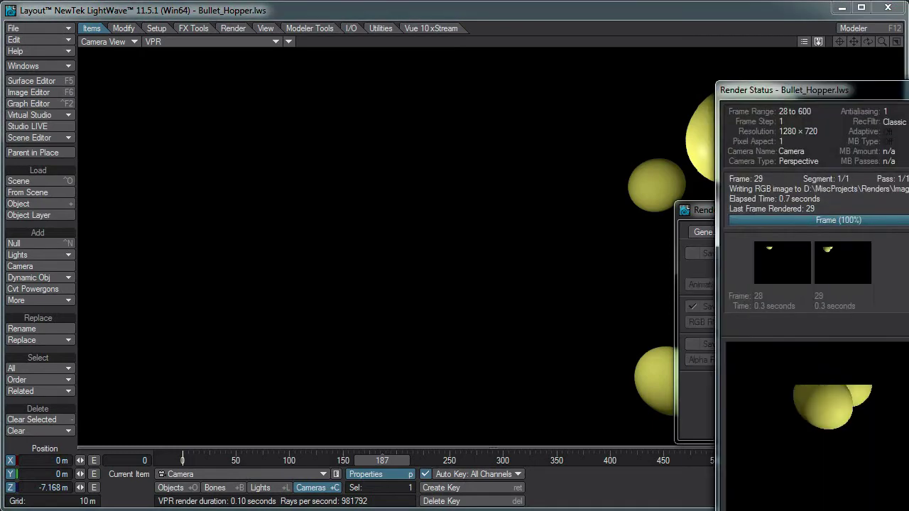
pyautogui.moveTo(739, 89); pyautogui.dragTo(446, 16)
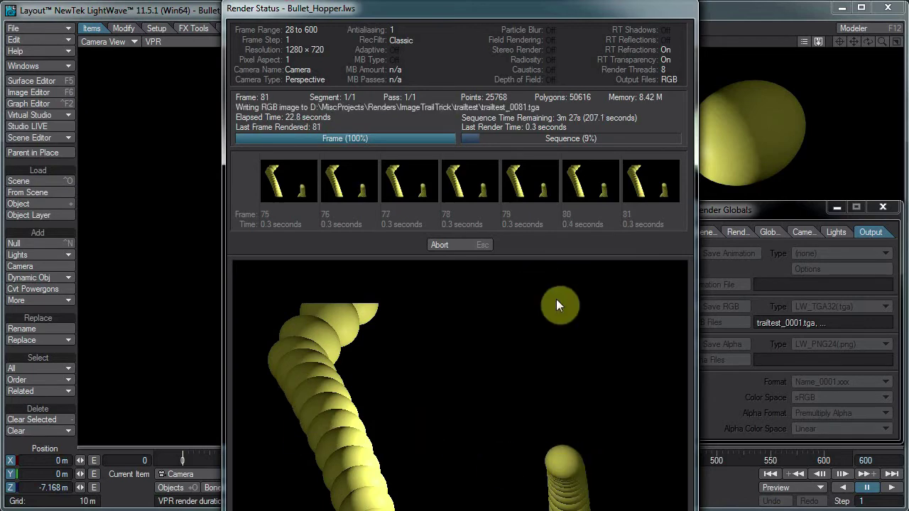
# Stop the render and shift the trailtest sequence's hue to 0.05 in the Image Editor
pyautogui.click(471, 246)
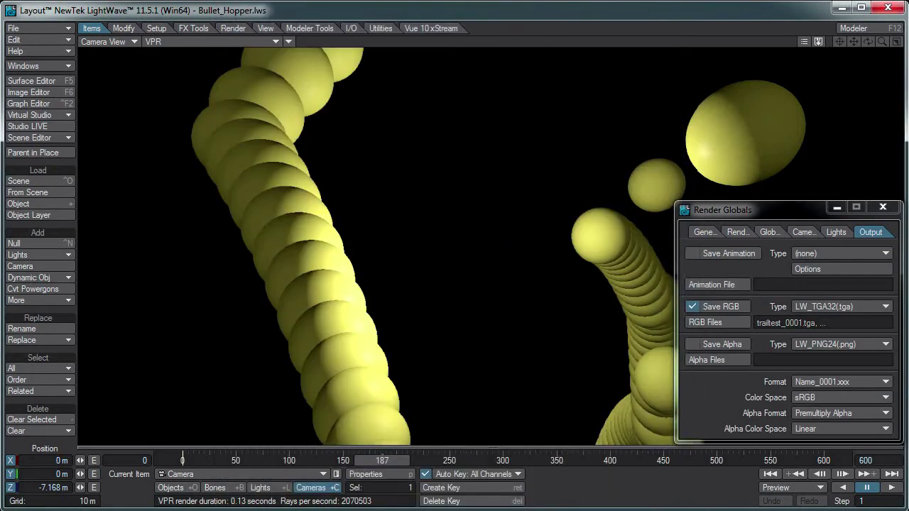
pyautogui.click(28, 92)
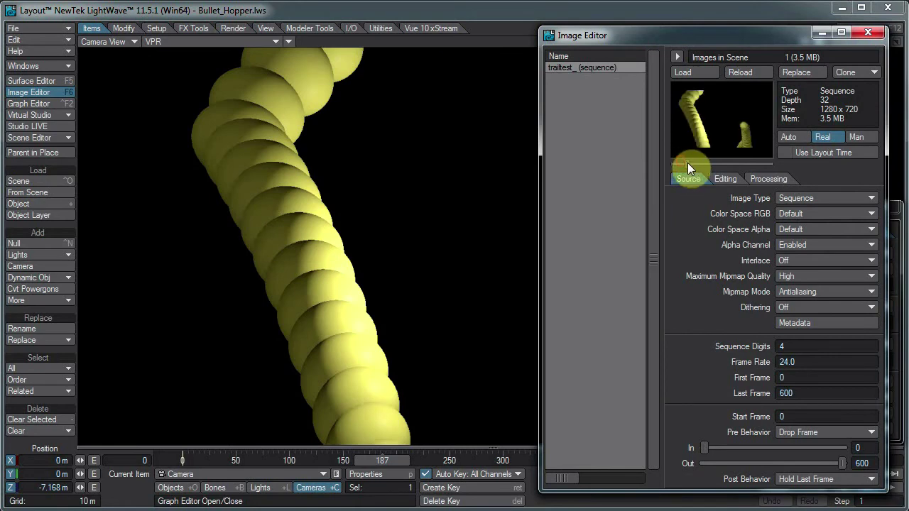
pyautogui.click(770, 180)
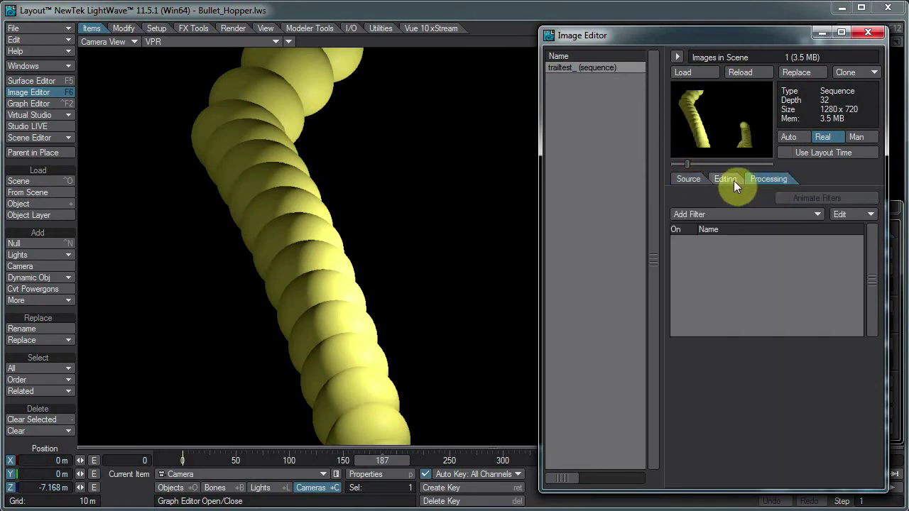
pyautogui.click(734, 181)
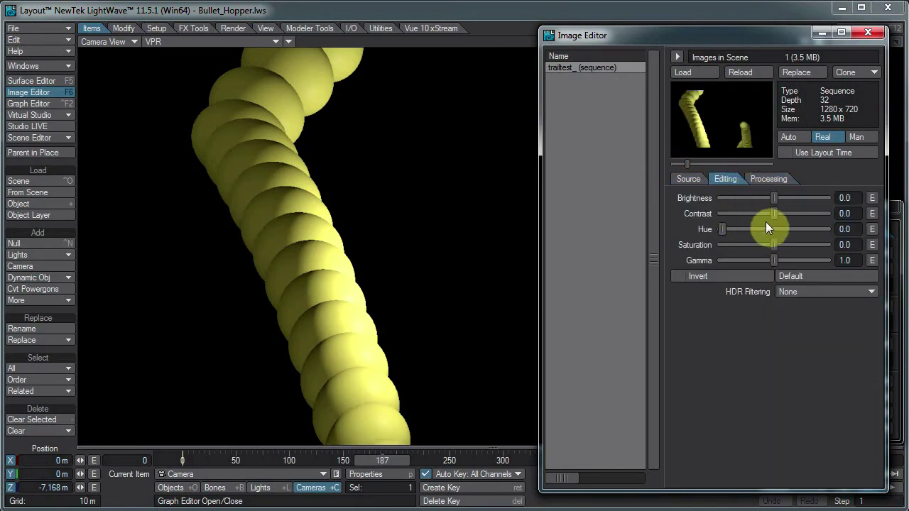
pyautogui.moveTo(728, 223); pyautogui.dragTo(725, 225)
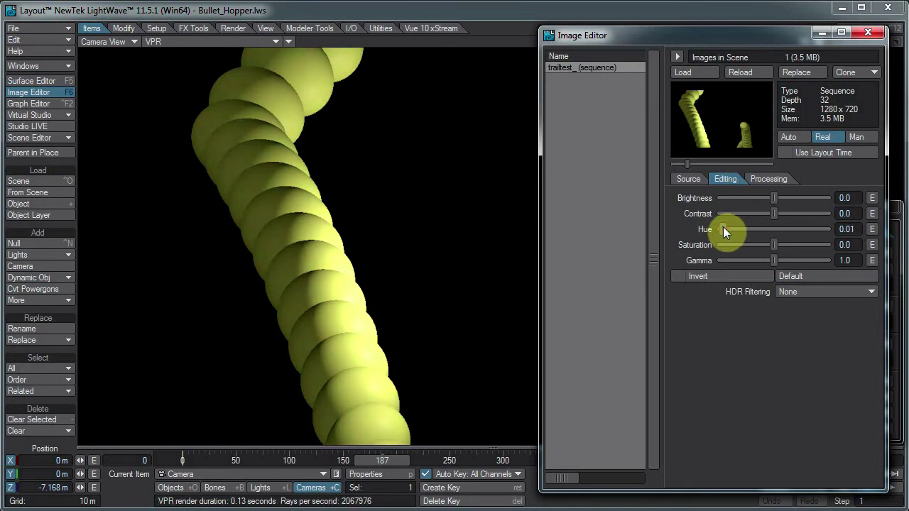
pyautogui.moveTo(723, 227); pyautogui.dragTo(727, 226)
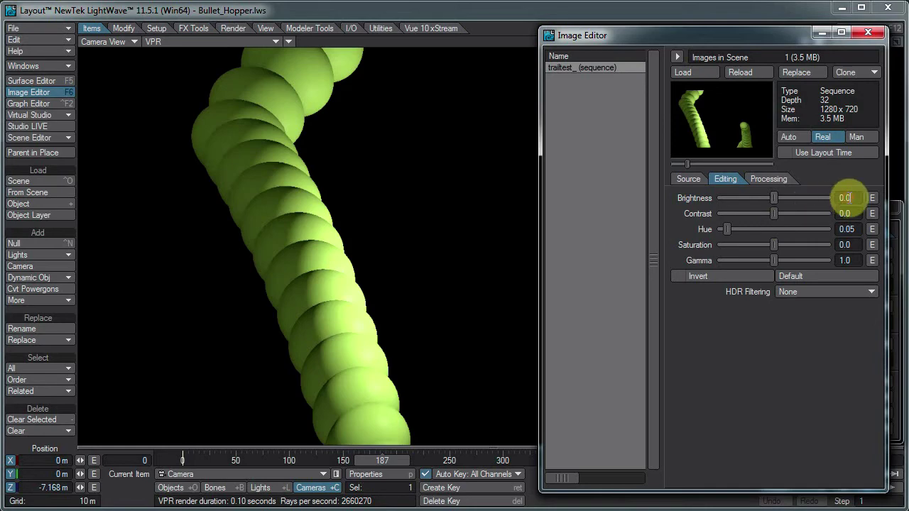
# Set the sequence's brightness to -0.001 and close the Image Editor
pyautogui.doubleClick(844, 198)
pyautogui.press('BackSpace')
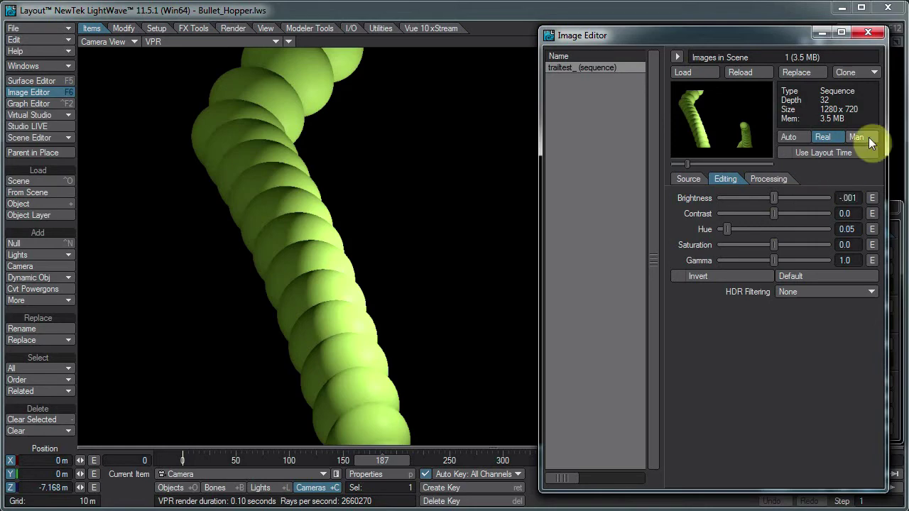
pyautogui.press('Tab')
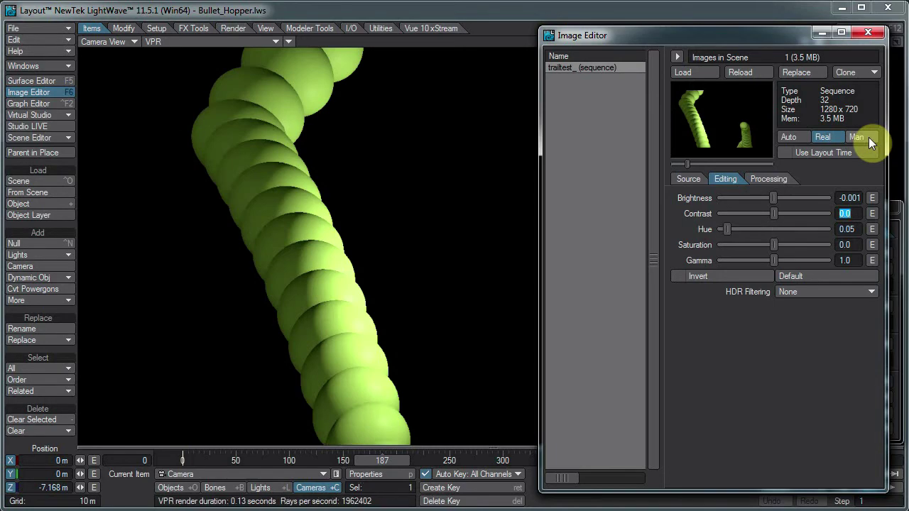
pyautogui.click(868, 32)
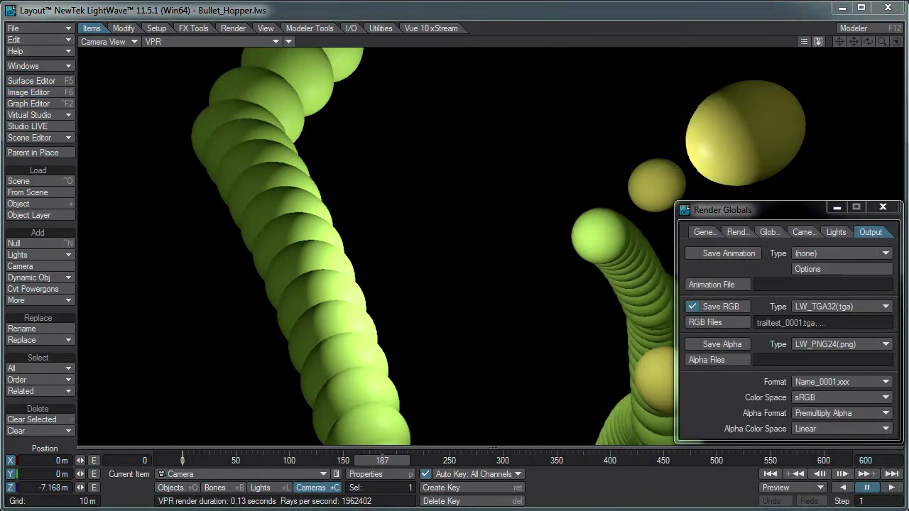
# Switch to Windows Explorer and open the trailtest renders folder
pyautogui.hotkey('alt', 'Tab')
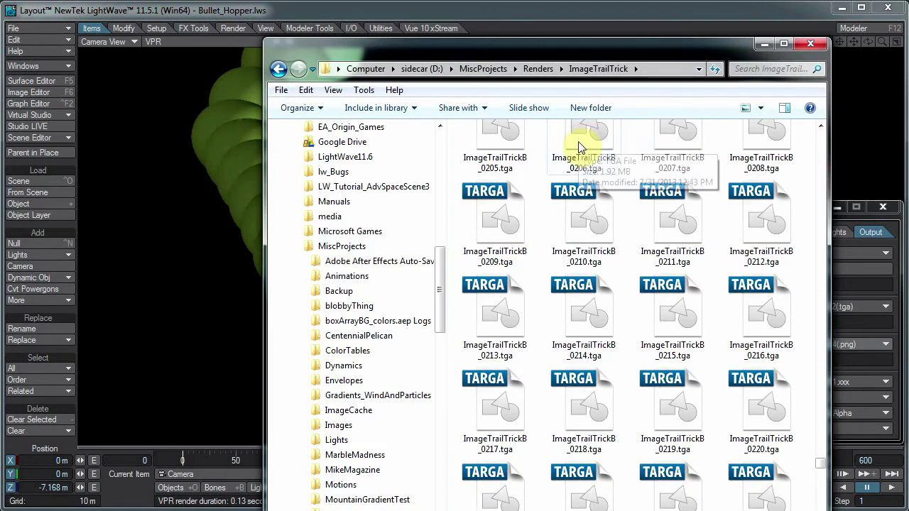
pyautogui.hotkey('ctrl', 'a')
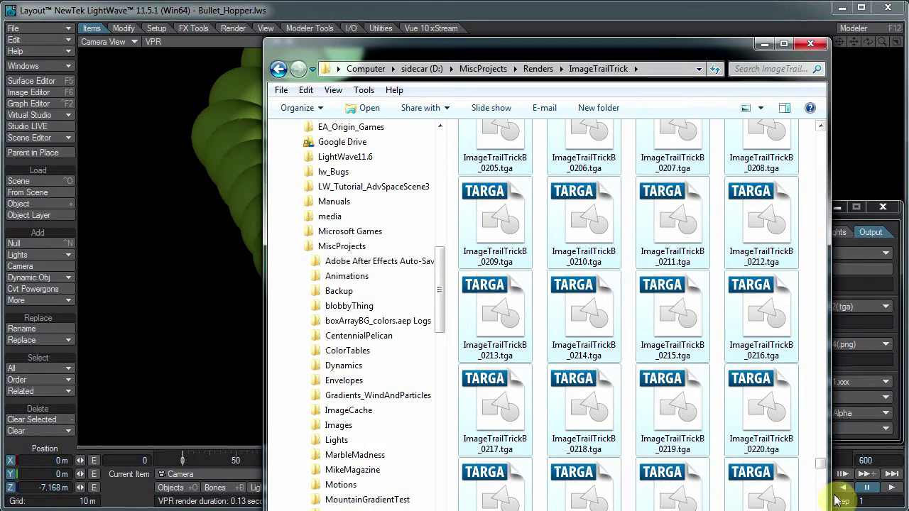
pyautogui.moveTo(774, 452); pyautogui.dragTo(481, 187)
pyautogui.doubleClick(500, 183)
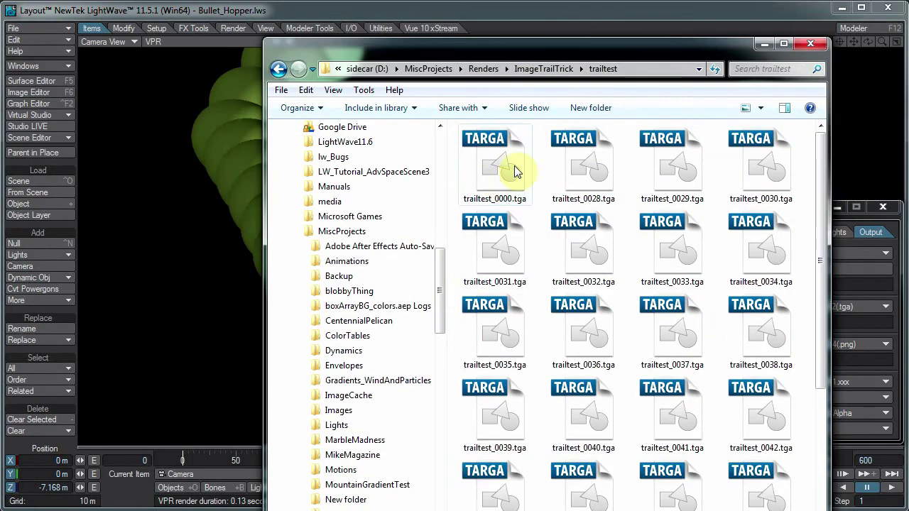
# Delete the 66 trailtest frames except trailtest_0000, then minimize Explorer
pyautogui.click(580, 160)
pyautogui.hotkey('ctrl', 'a')
pyautogui.moveTo(508, 162); pyautogui.dragTo(527, 166)
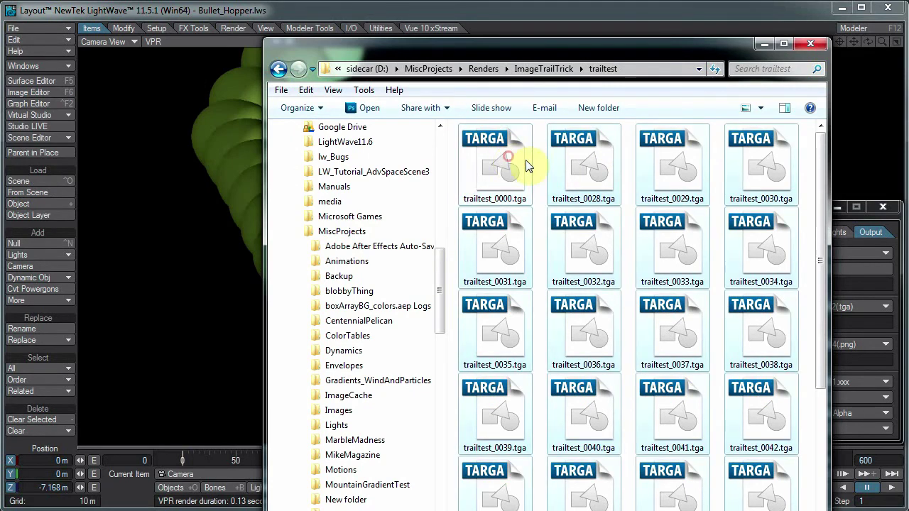
pyautogui.press('Delete')
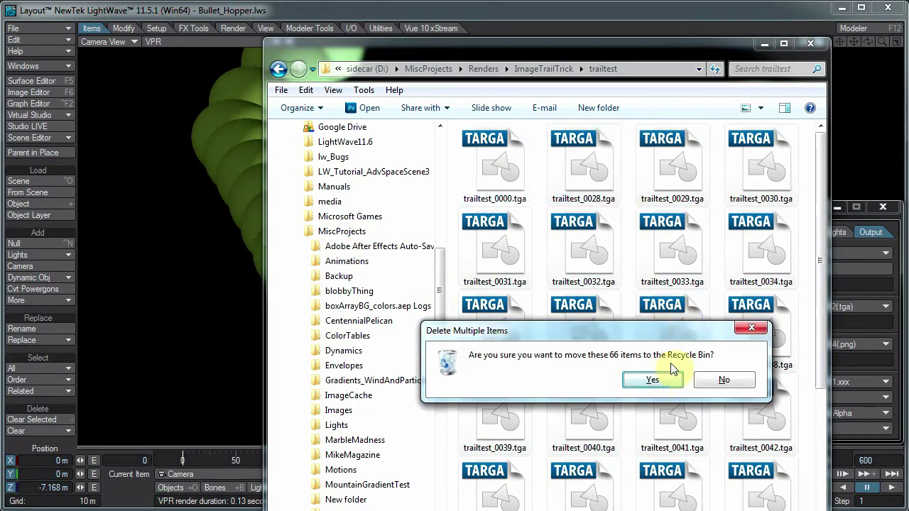
pyautogui.click(670, 378)
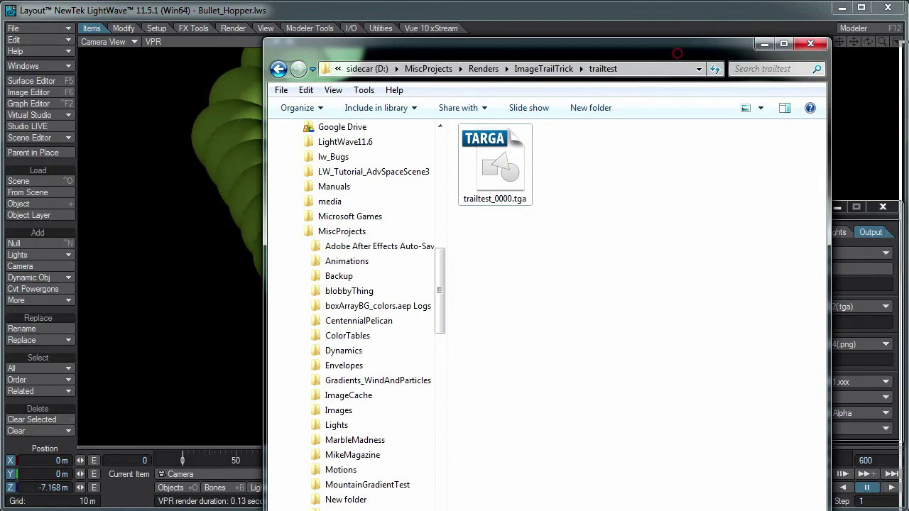
pyautogui.click(811, 43)
# Focus LightWave and render the 28–600 sequence again with F10
pyautogui.click(796, 17)
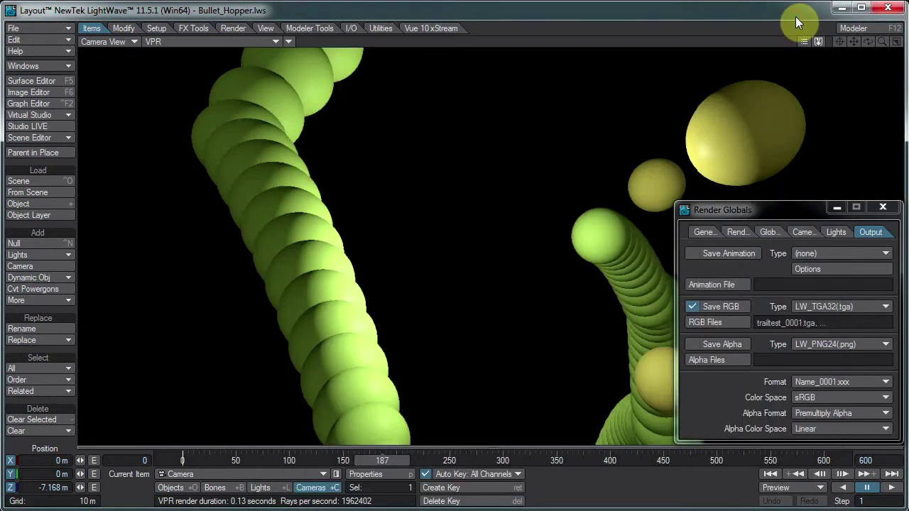
pyautogui.press('F10')
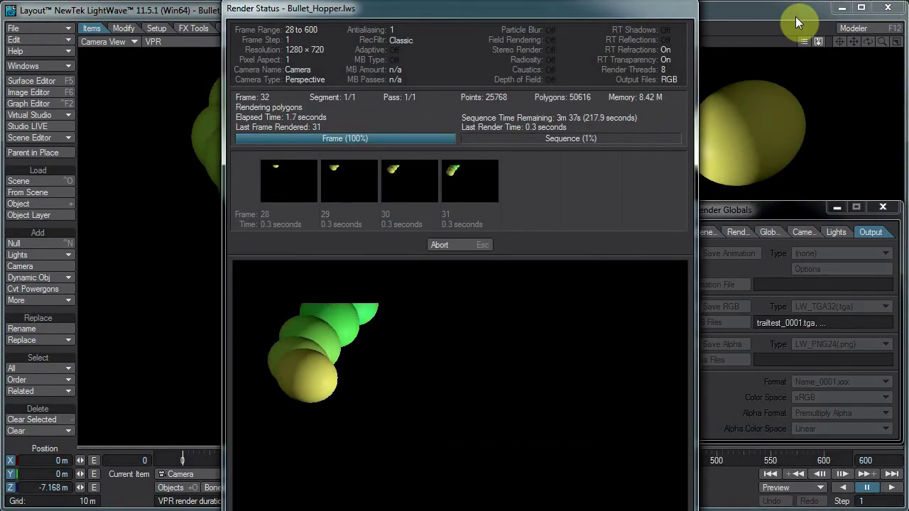